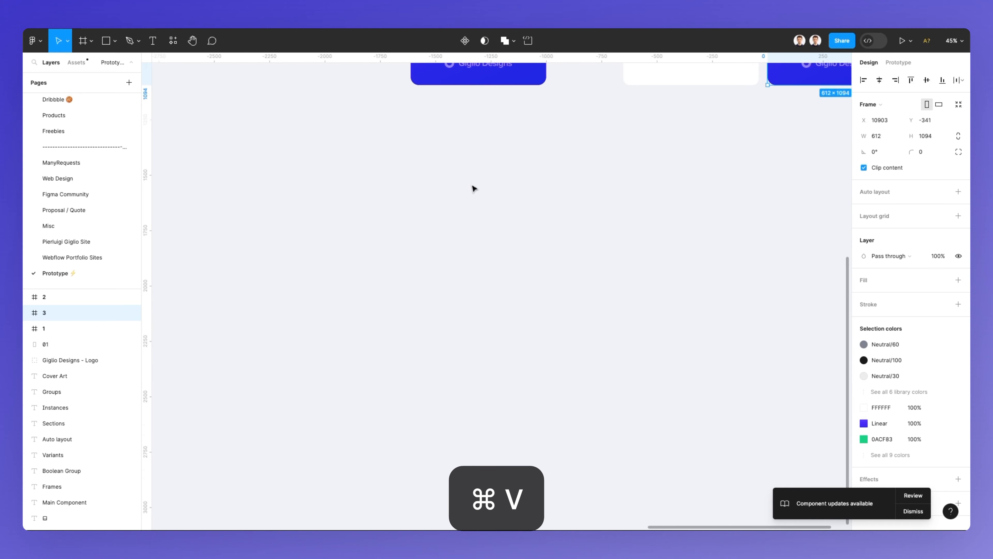
Move the pasted frame 3 to the empty canvas area below the originals, at about X 9291, Y 1262.
left_click_drag(800, 67, 444, 425)
scroll(530, 329, "down", 3)
scroll(530, 329, "up", 5)
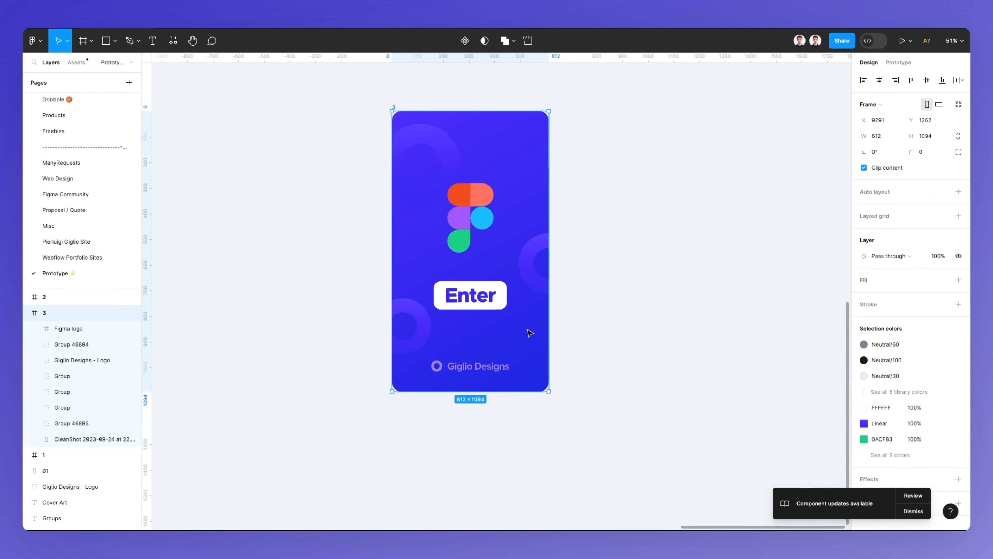
scroll(530, 329, "up", 2)
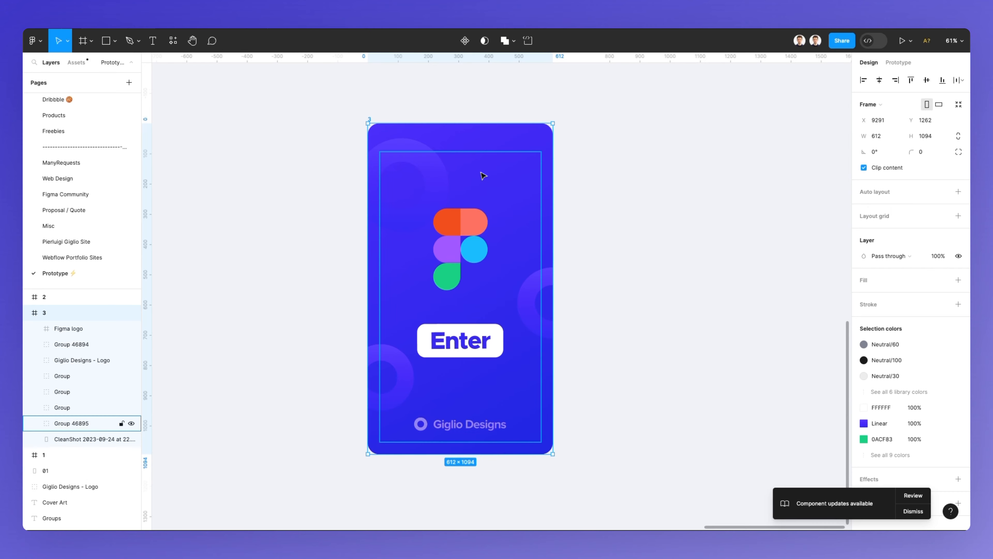
Duplicate frame 3 to its right at the same height, at about X 10069.
left_click_drag(428, 133, 667, 148)
scroll(667, 148, "right", 5)
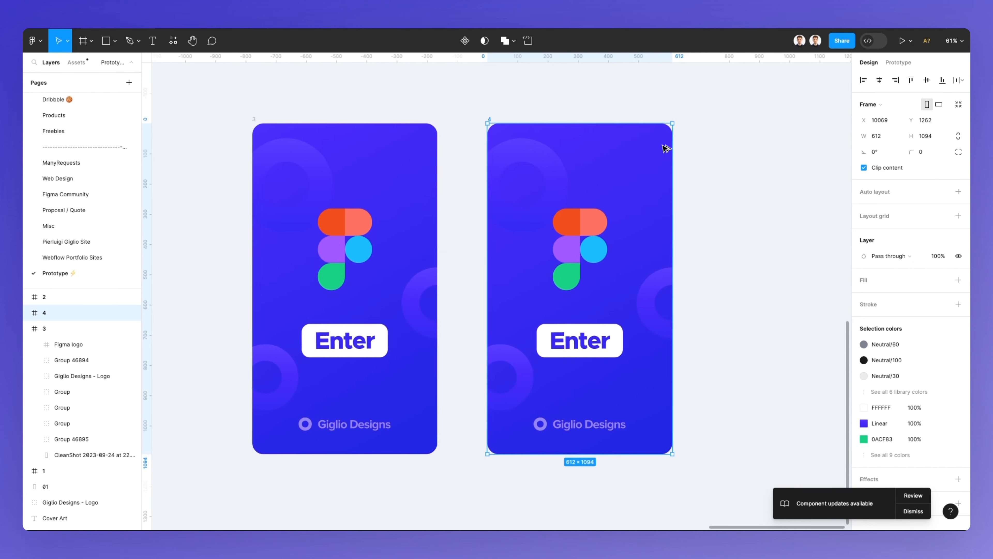
scroll(548, 186, "up", 3)
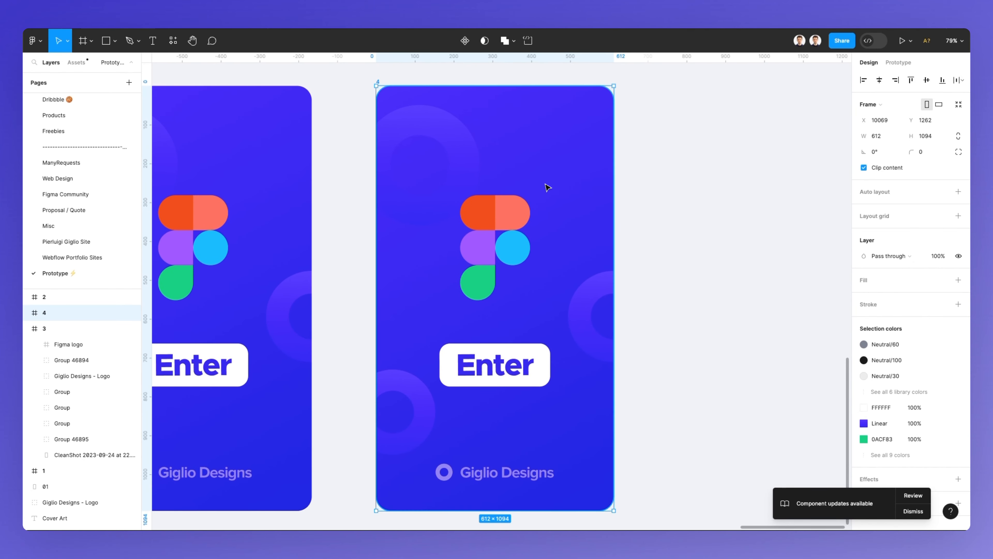
Shift the duplicate's two left rings mostly past the frame's left edge, the lower one to about X -179.
key("Escape")
left_click(470, 154)
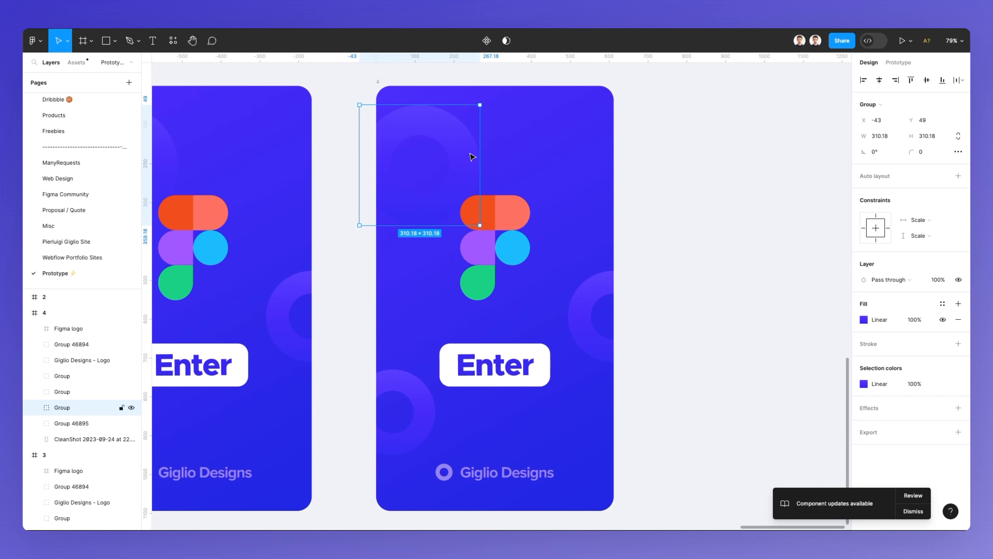
left_click_drag(477, 158, 390, 158)
left_click(432, 408)
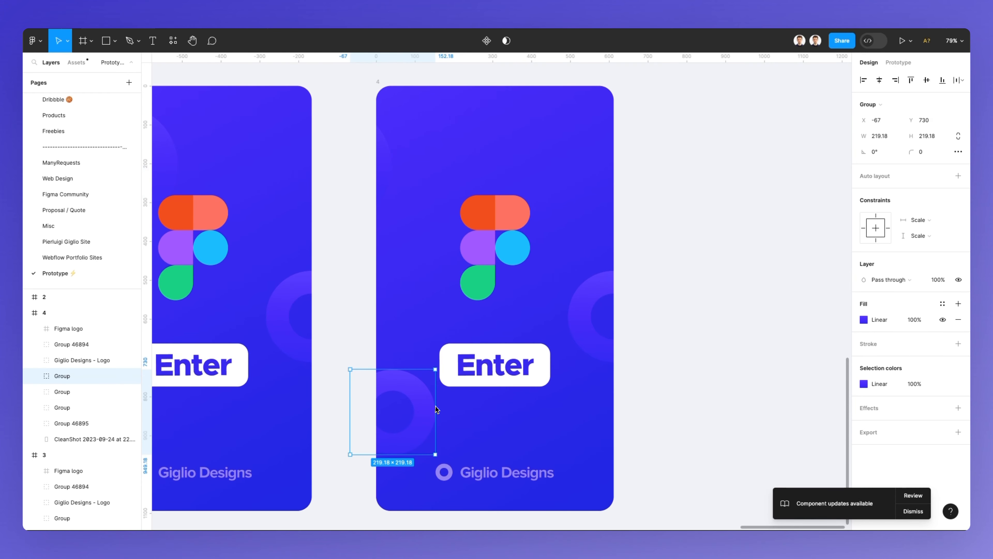
left_click_drag(405, 410, 392, 410)
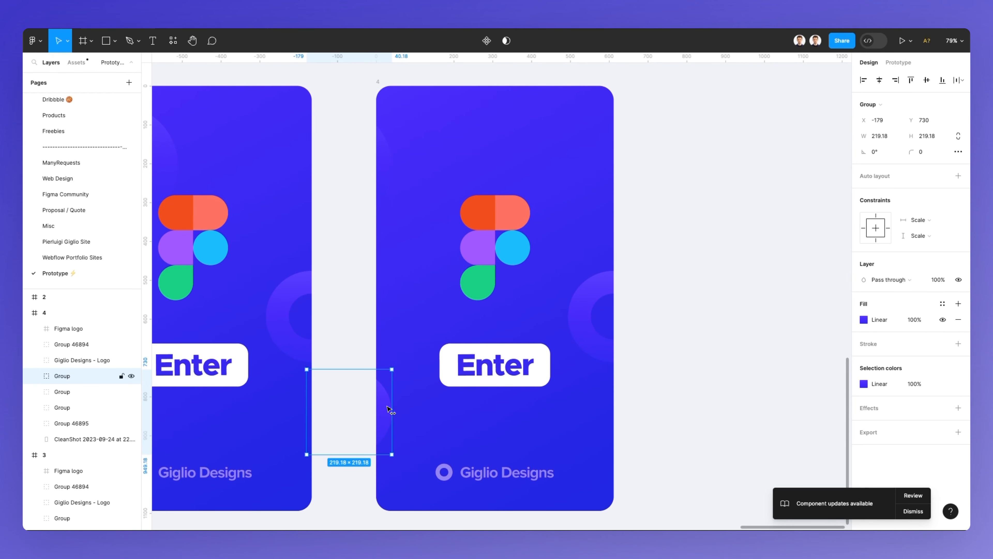
Set the layer opacity of both left rings in the duplicate to 0%.
left_click(385, 153, "shift")
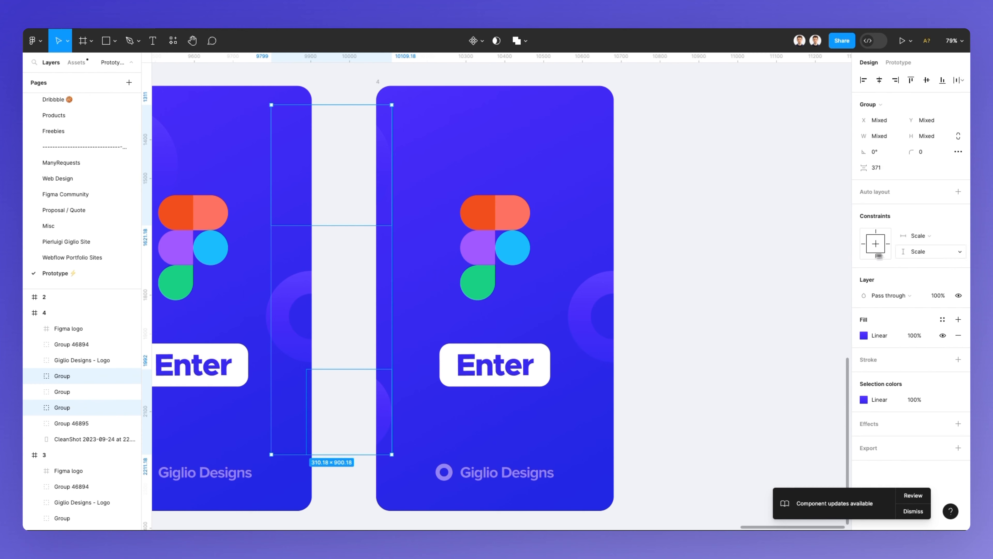
left_click(934, 298)
type("90")
key("Return")
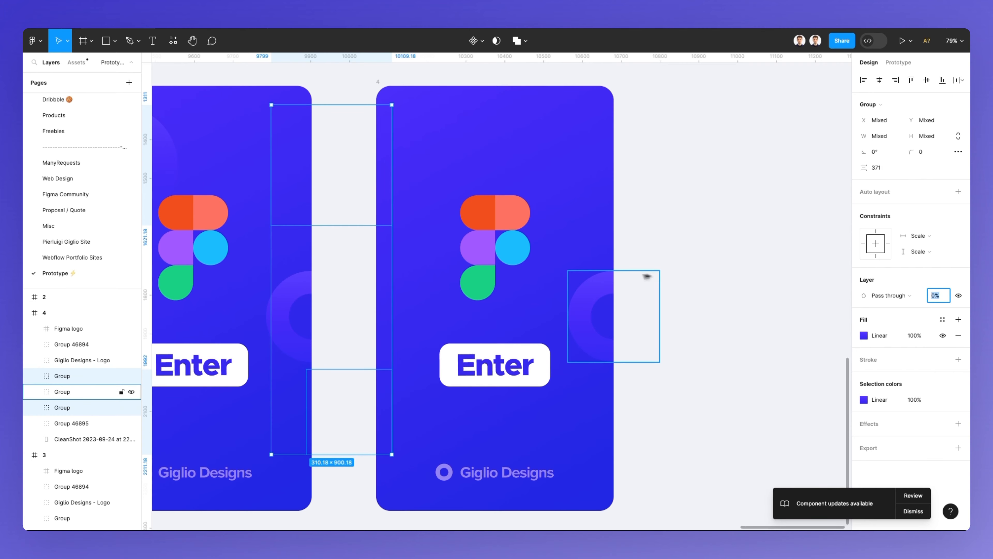
Shift the duplicate's right ring outward to about X 582 and set its layer opacity to 0%.
left_click(579, 291)
left_click_drag(579, 293, 614, 294)
left_click(939, 280)
type("90")
key("Return")
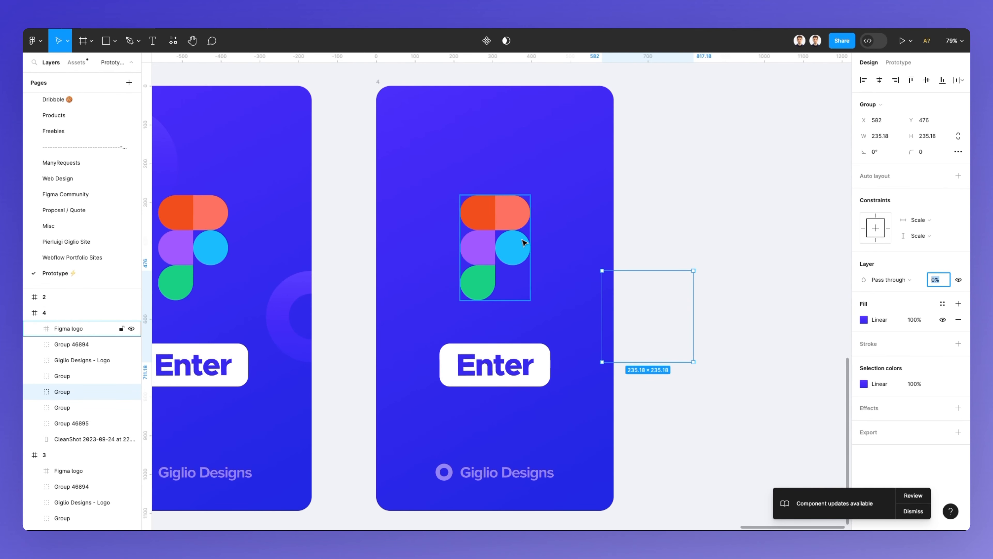
Move the duplicate's Enter button straight down to about Y 807 and set its layer opacity to 0%.
left_click(513, 361)
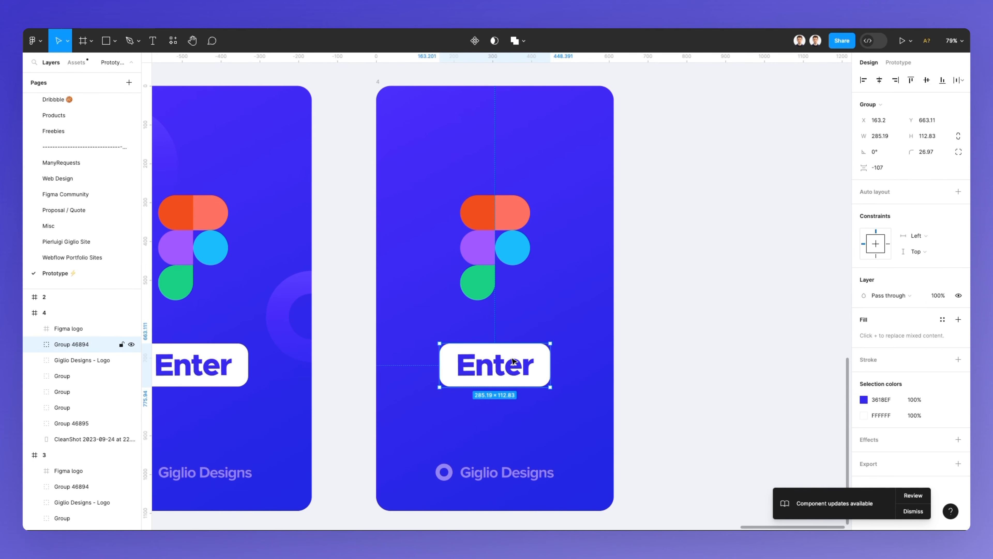
left_click_drag(506, 367, 504, 422)
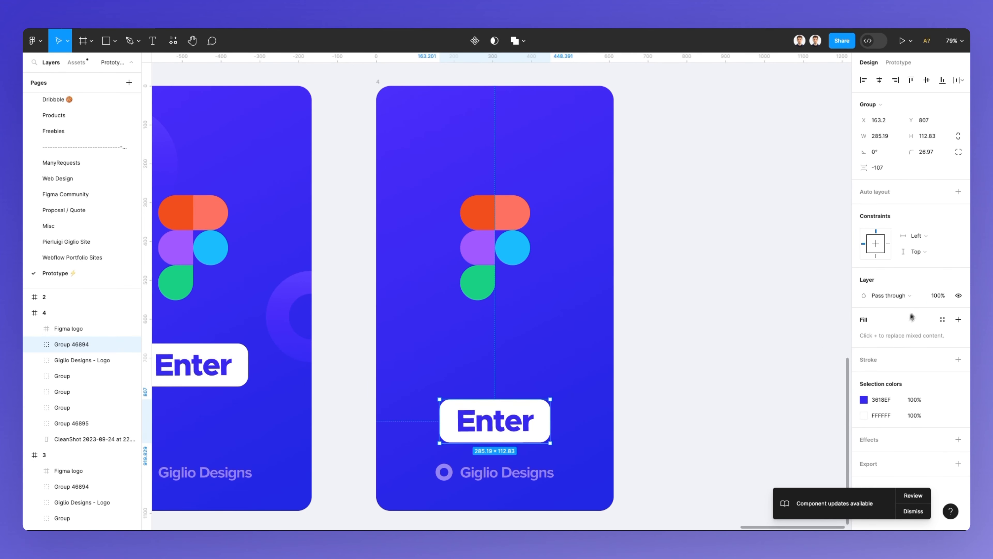
left_click(938, 295)
type("90")
key("Return")
type("0")
key("Return")
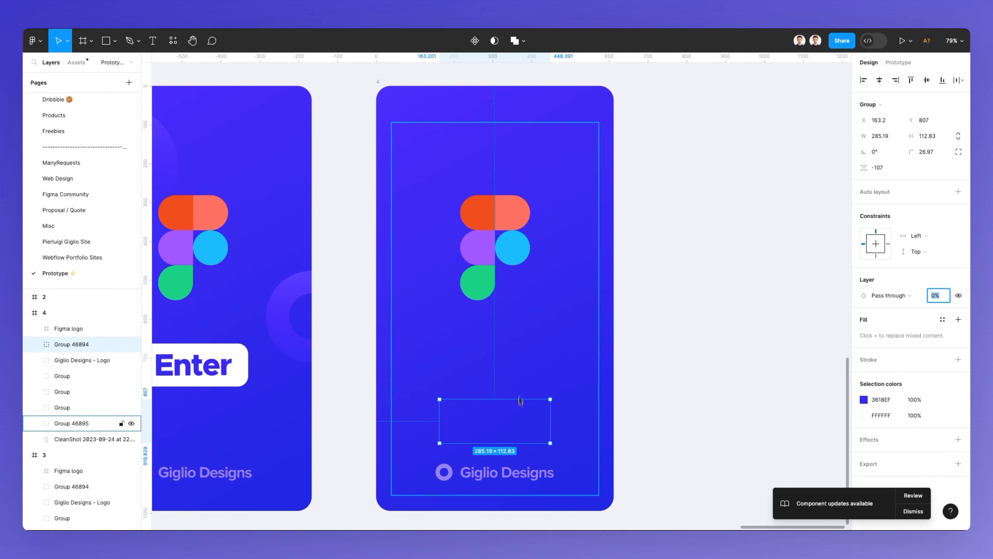
Move the Giglio Designs logo down over the duplicate's lower edge, about Y 1067, and set its opacity to 0%.
left_click(509, 480)
left_click_drag(528, 471, 530, 508)
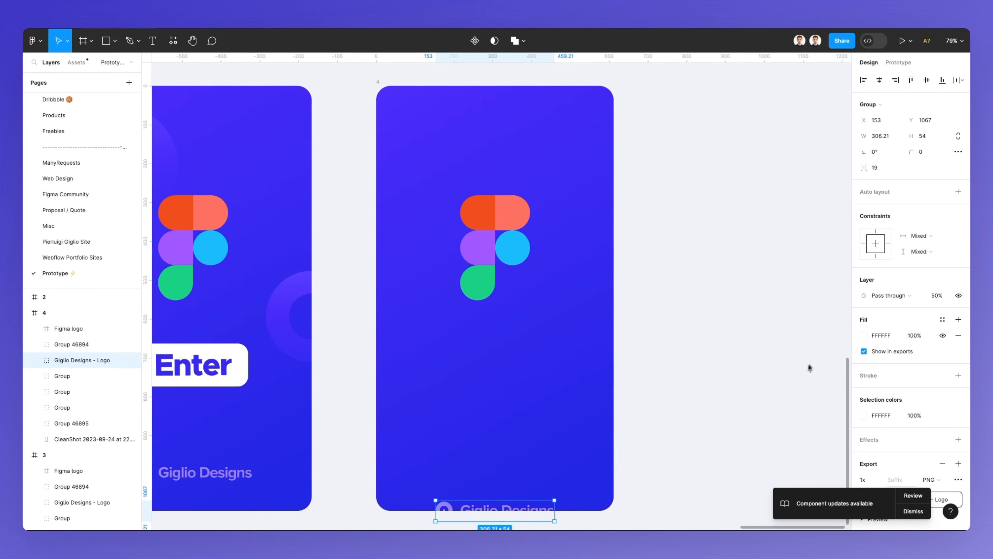
left_click(937, 295)
type("0")
key("Return")
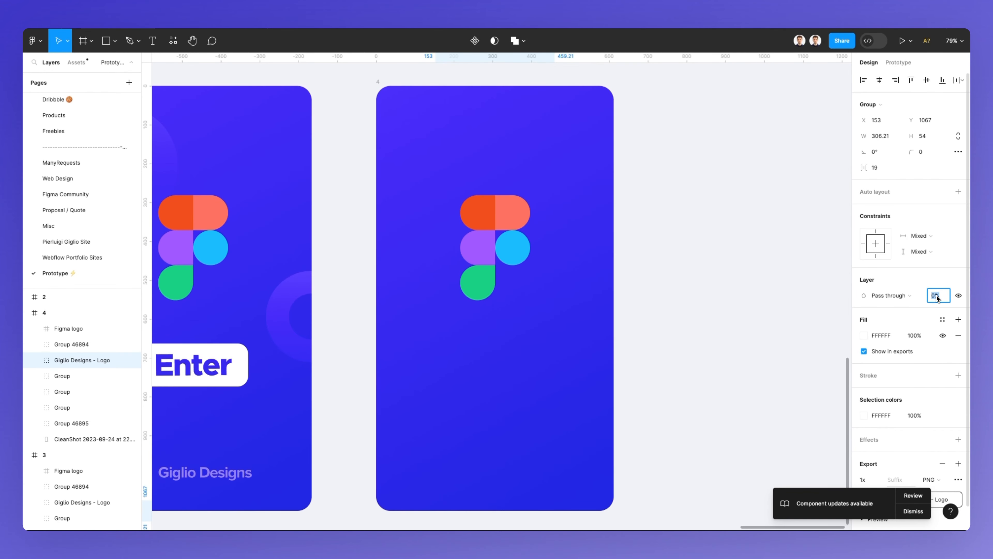
Lower the duplicate's Figma logo to about Y 425, then scale it from its centre to about 0.44x.
left_click(519, 244)
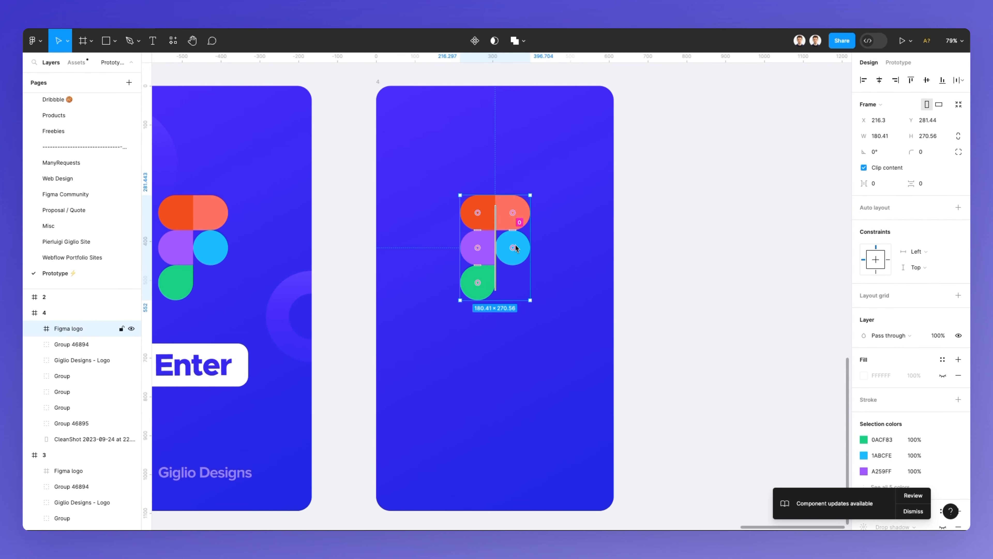
left_click_drag(512, 223, 510, 278)
scroll(527, 259, "right", 1)
scroll(527, 259, "up", 1)
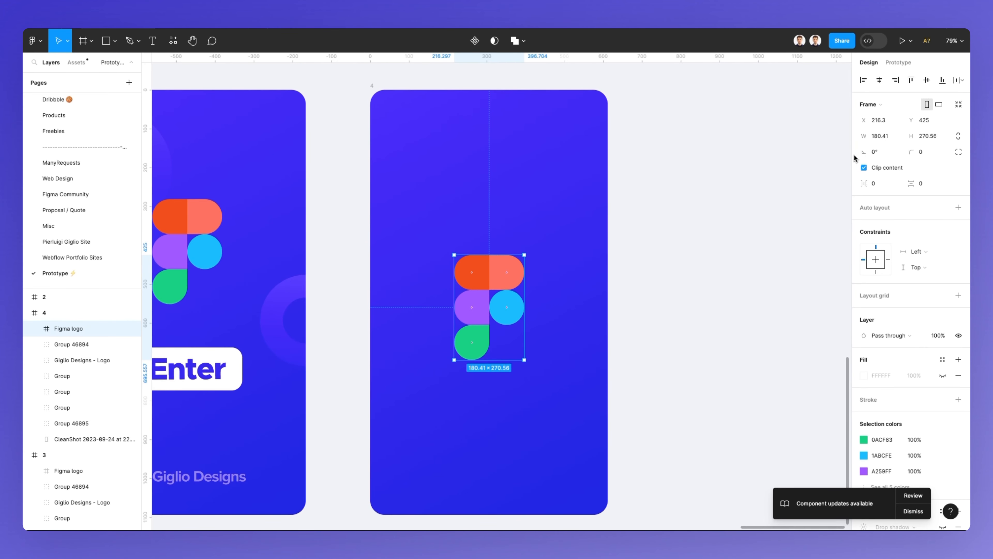
key("k")
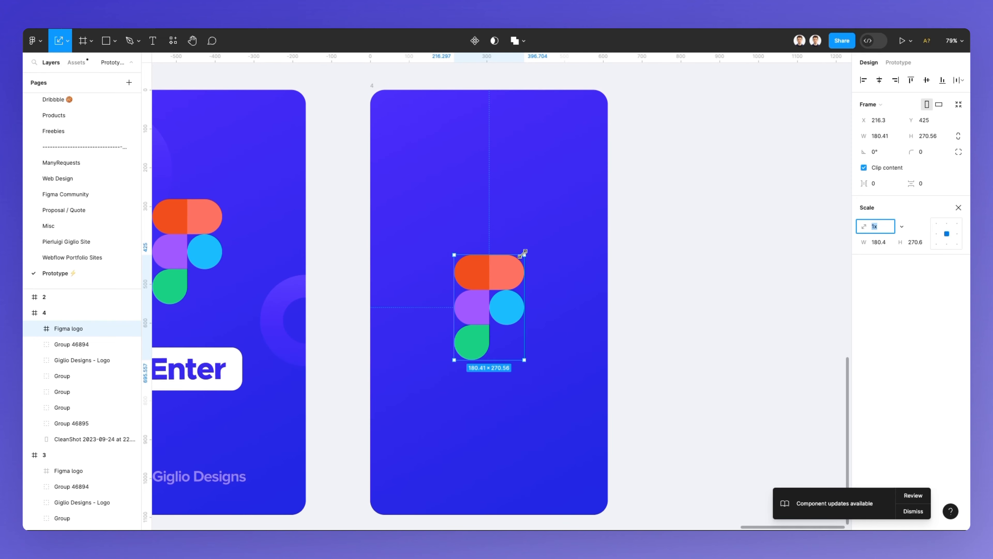
left_click_drag(523, 253, 504, 284)
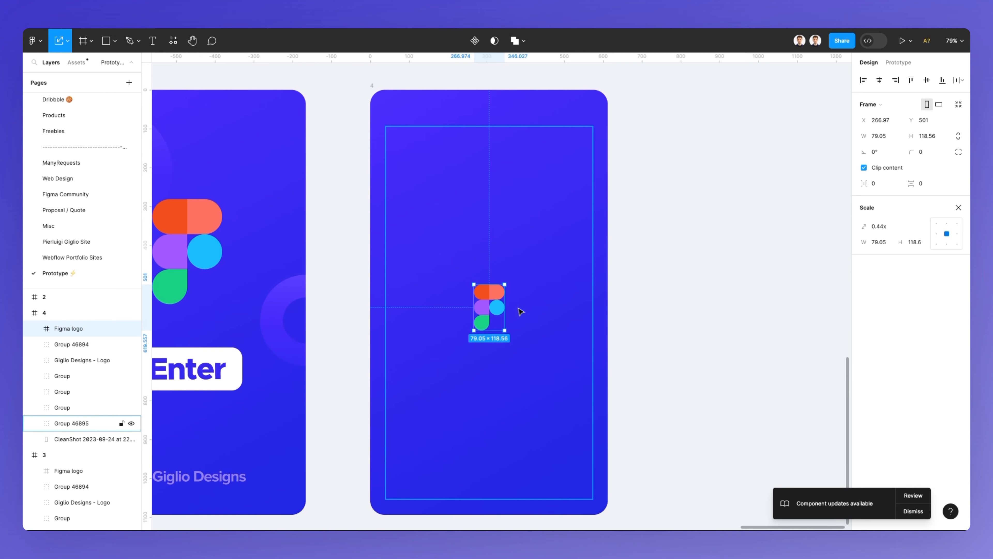
Change the duplicate's CleanShot background layer from a linear gradient to a solid FFFFFF fill.
left_click(392, 93)
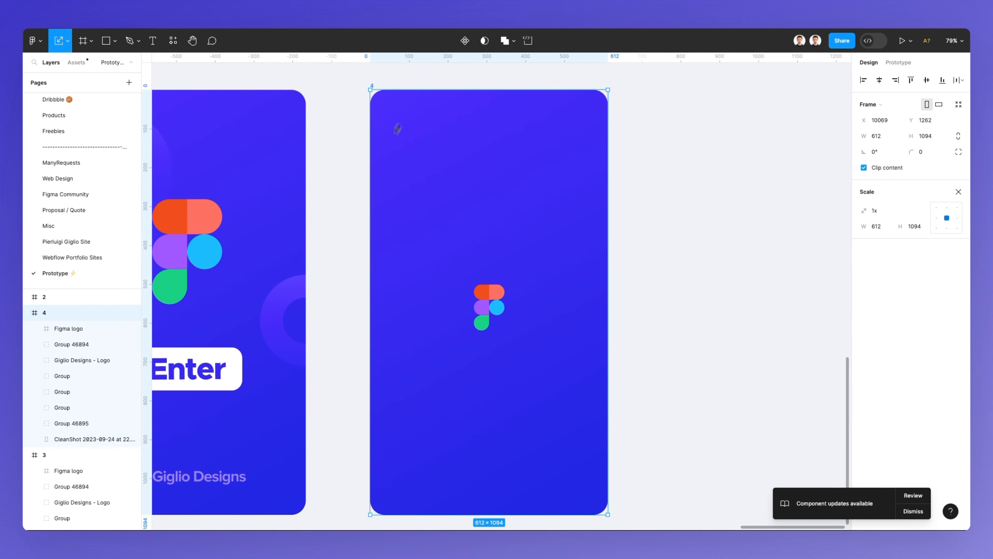
left_click(87, 441)
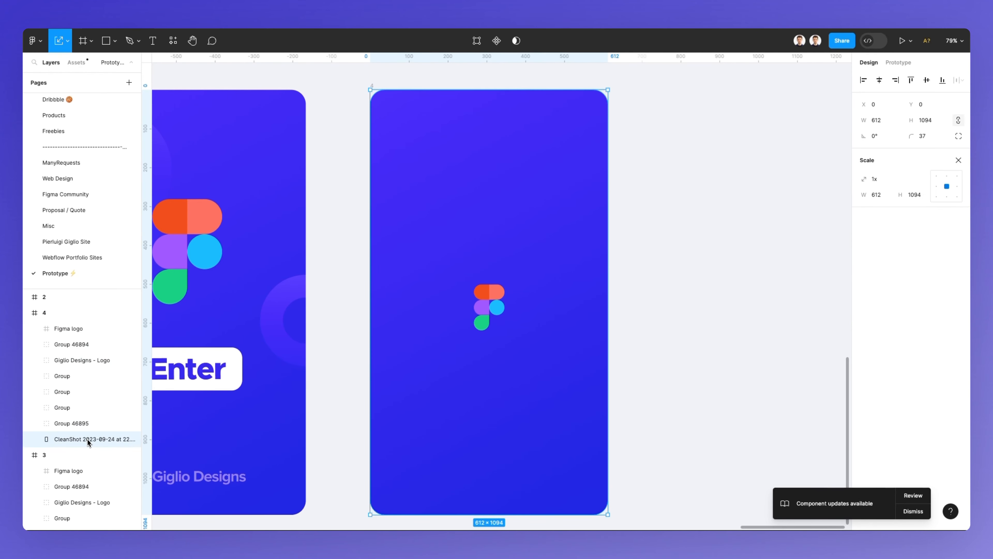
left_click(959, 160)
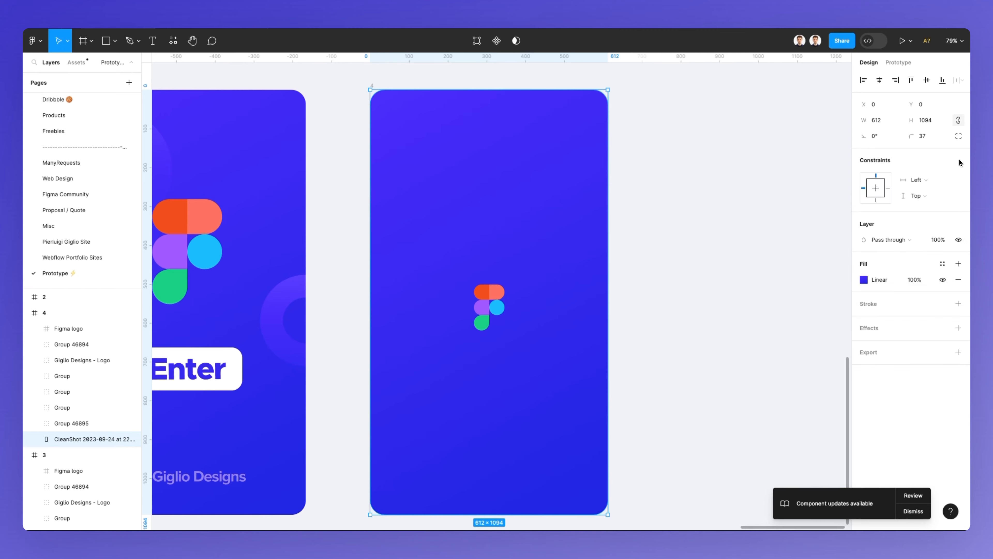
left_click(865, 280)
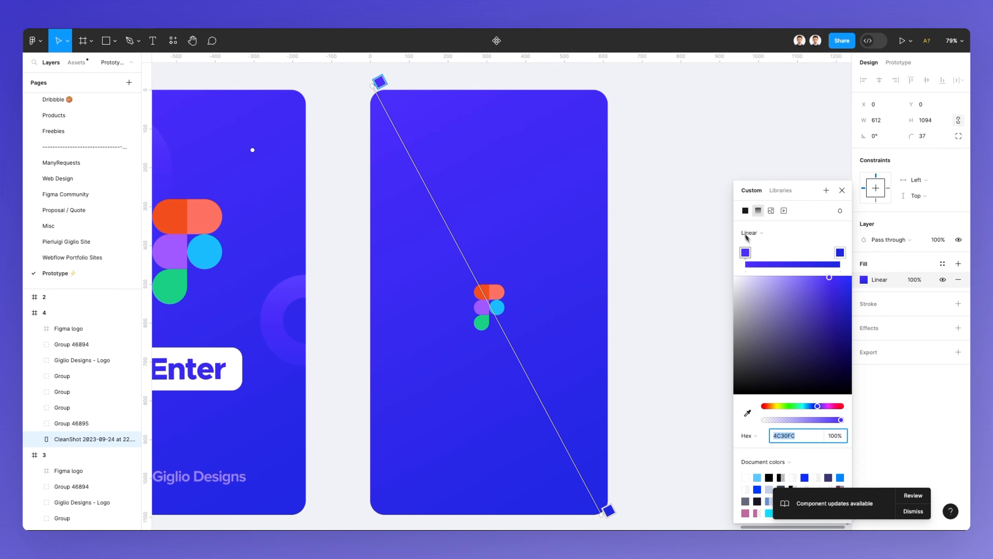
left_click(745, 211)
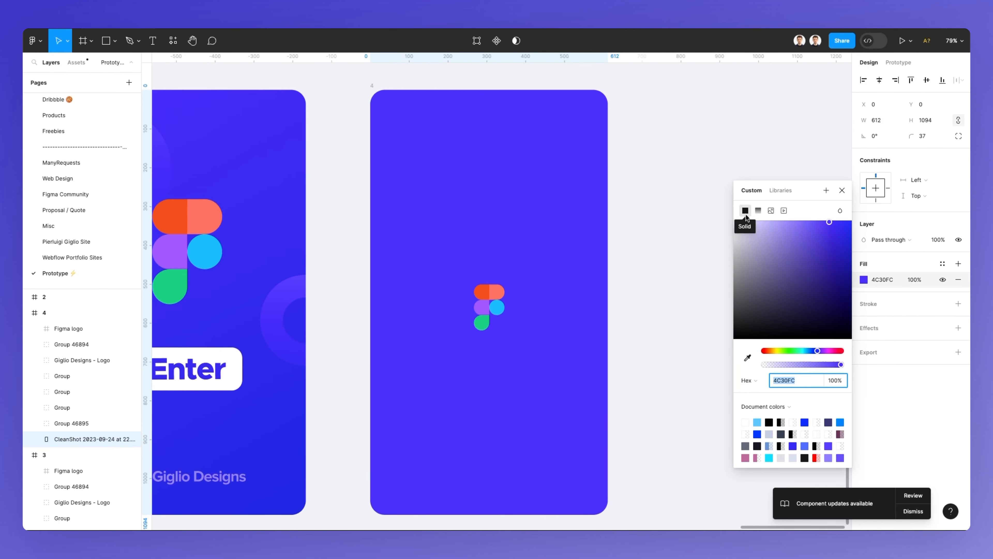
left_click_drag(750, 231, 711, 209)
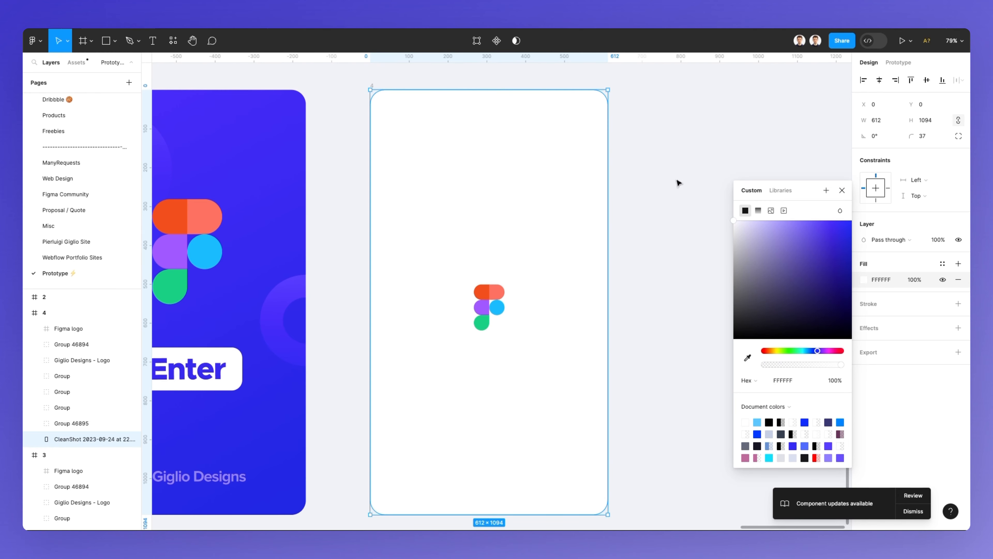
left_click(664, 203)
Delete the prototype connection that leads from frame 3 to frame 2.
scroll(620, 230, "left", 5)
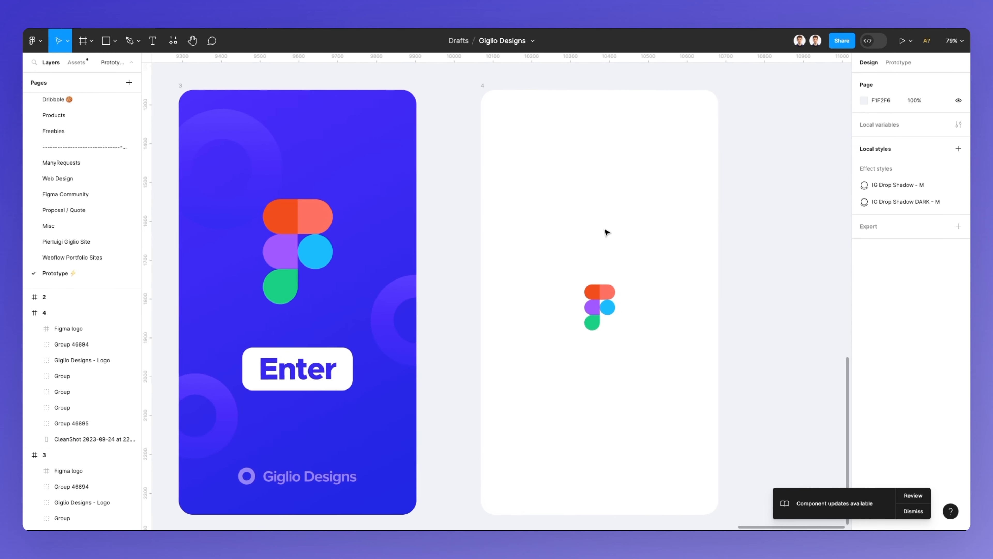
scroll(606, 232, "down", 5)
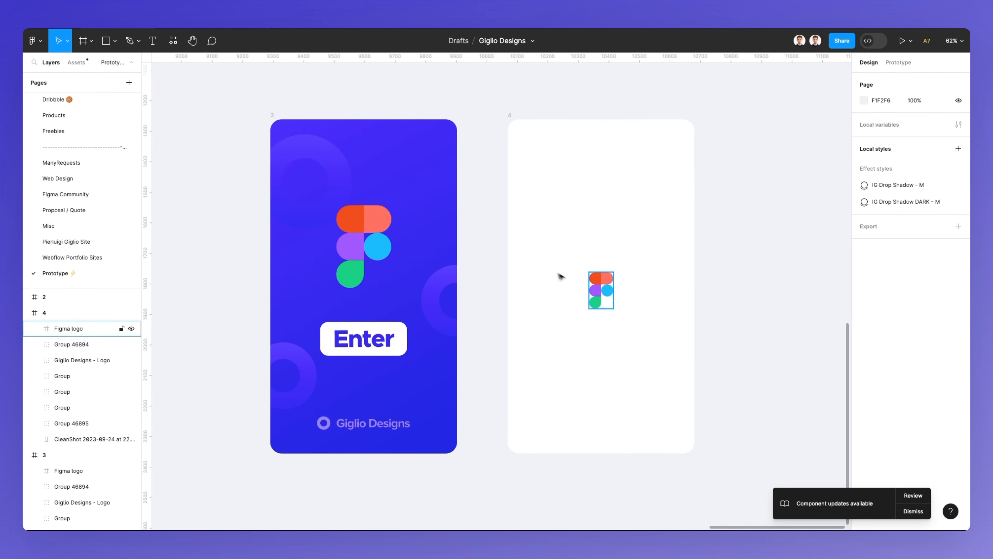
left_click(275, 115)
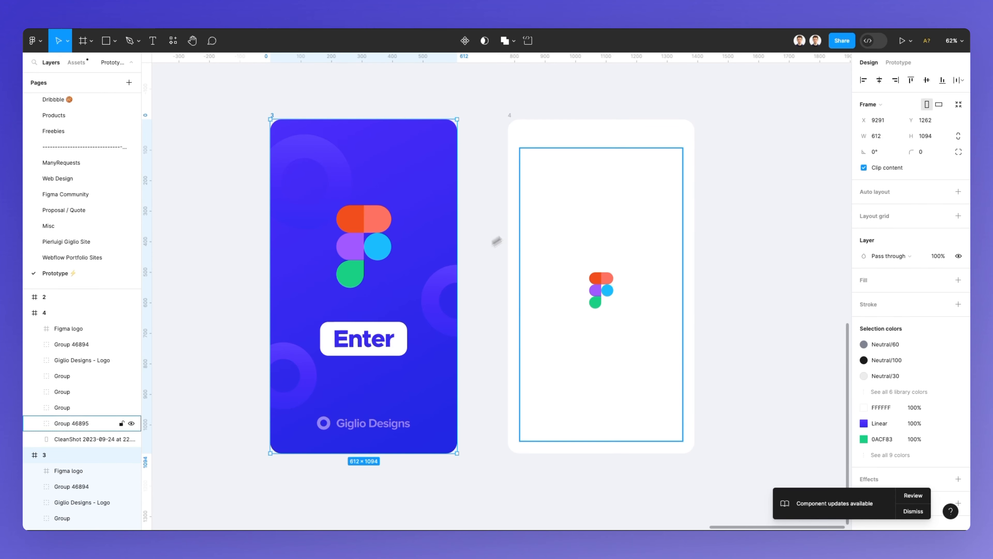
left_click(899, 63)
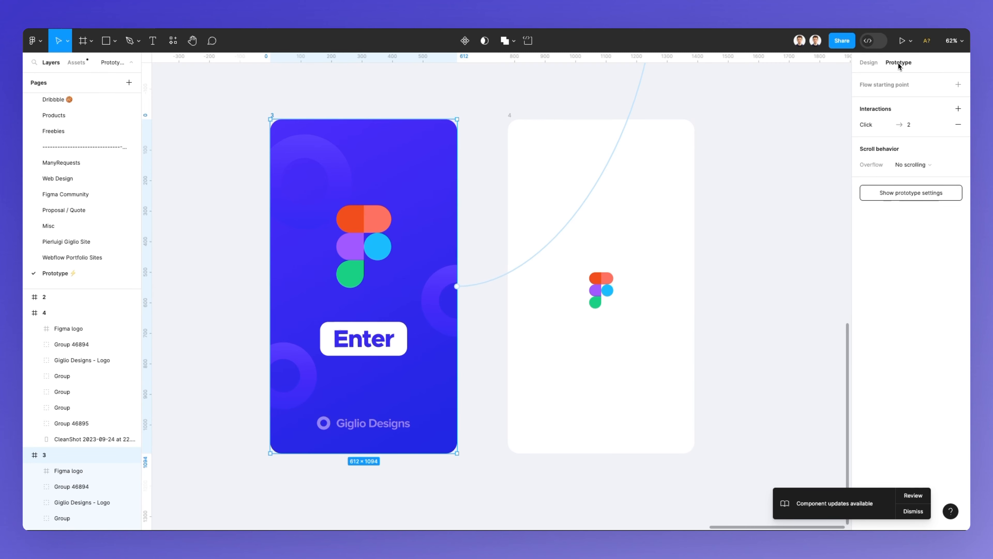
left_click(489, 284)
key("Delete")
scroll(476, 228, "down", 3)
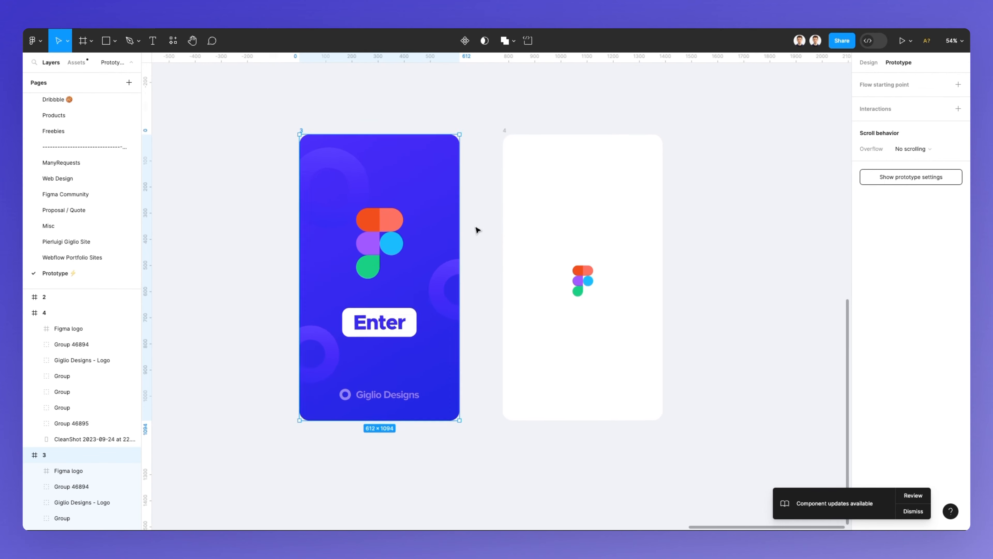
Delete the original frames 1 and 2 above the new pair.
scroll(477, 229, "up", 8)
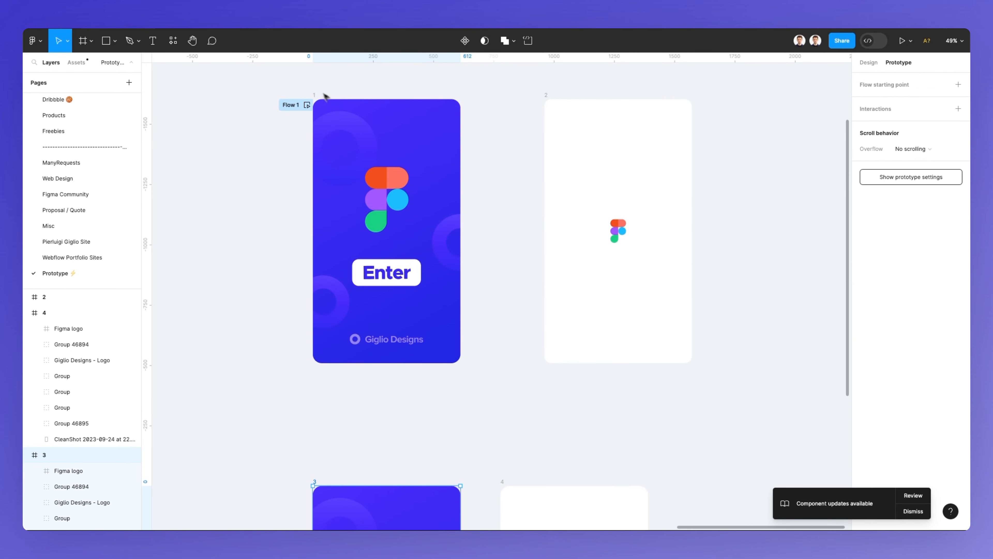
left_click_drag(283, 81, 699, 371)
key("Delete")
scroll(673, 356, "down", 8)
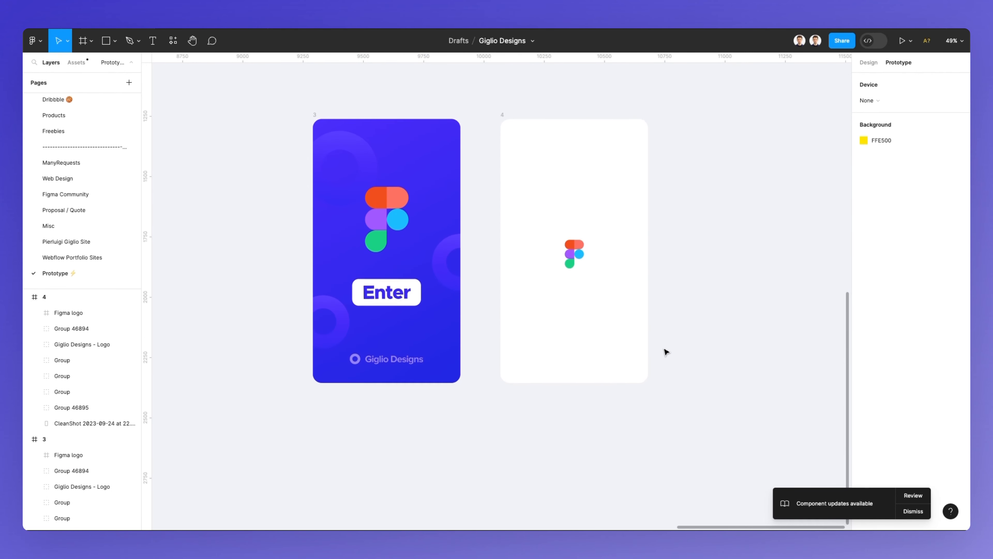
Create a prototype connection from frame 3 to frame 4 with an on-click Navigate to interaction.
scroll(483, 176, "up", 3)
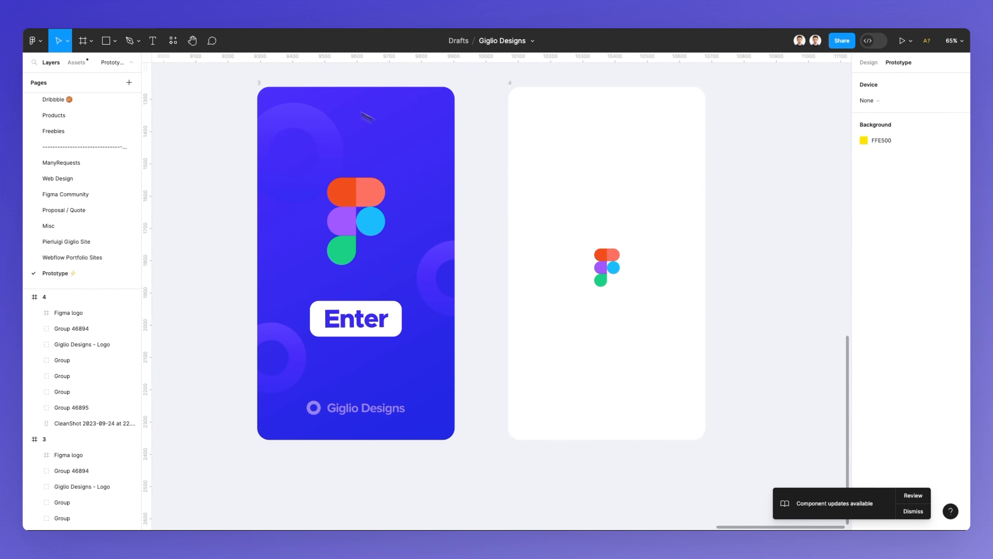
left_click(259, 83)
left_click(261, 85)
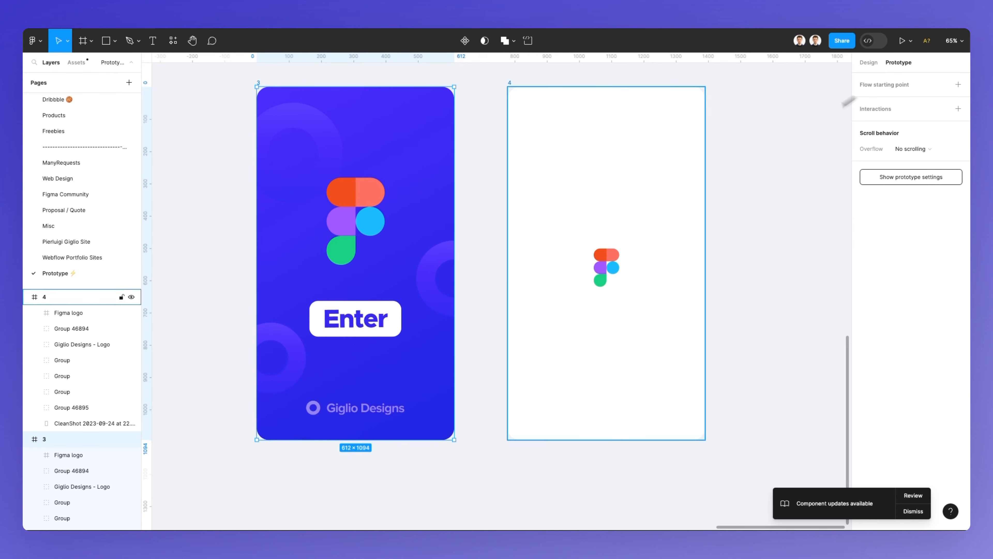
mouse_move(455, 264)
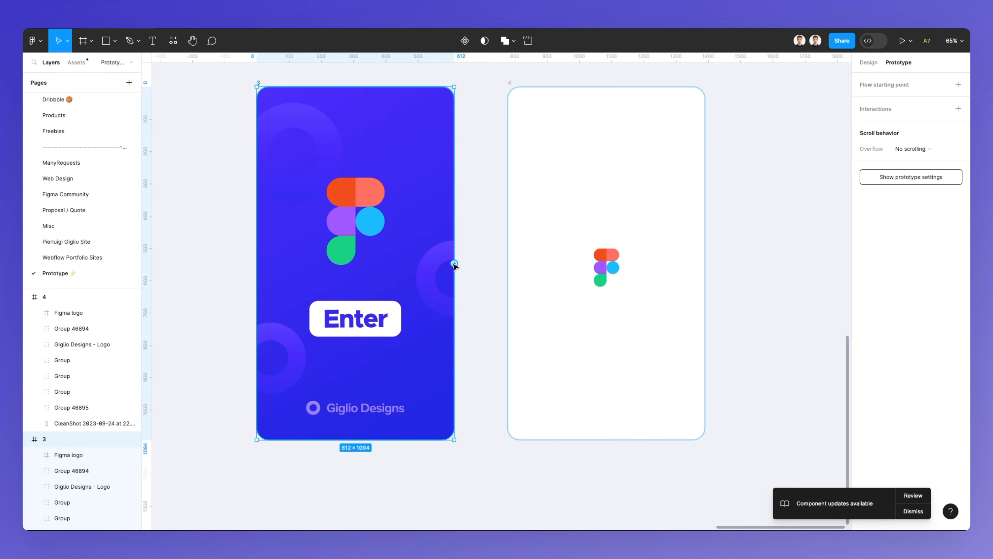
left_click_drag(455, 264, 517, 271)
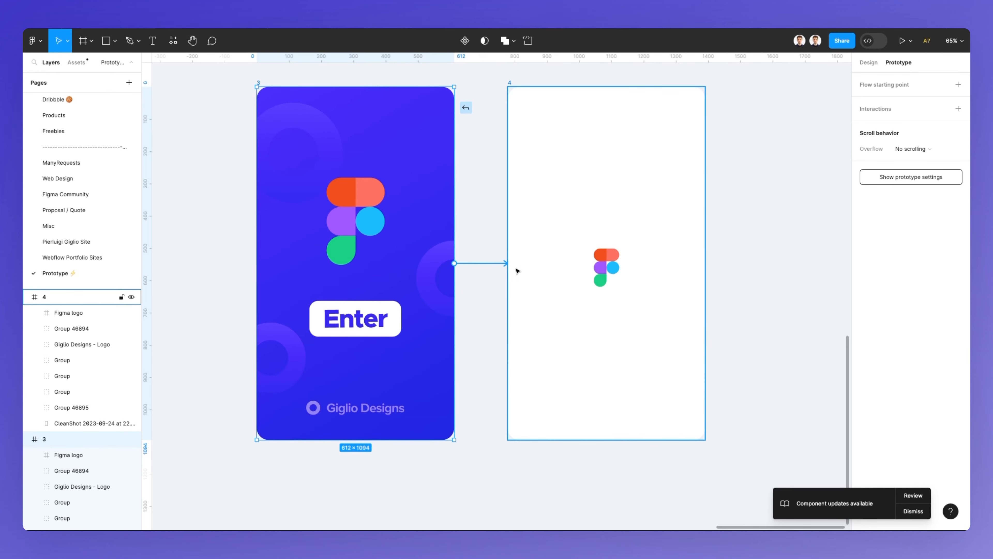
left_click_drag(518, 271, 516, 270)
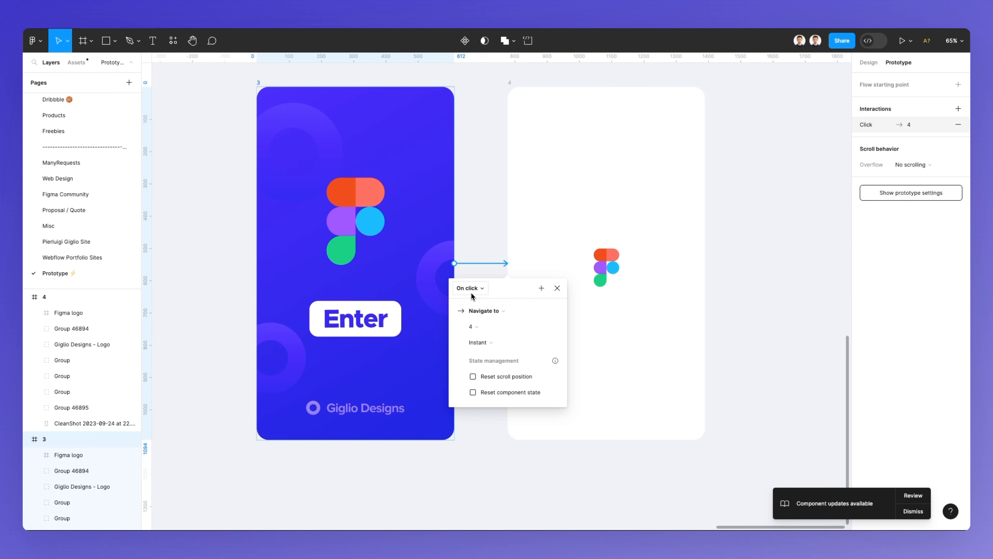
Link frame 3's Enter button to frame 4 on click, using a Smart animate transition with a 450 ms duration.
left_click(395, 312)
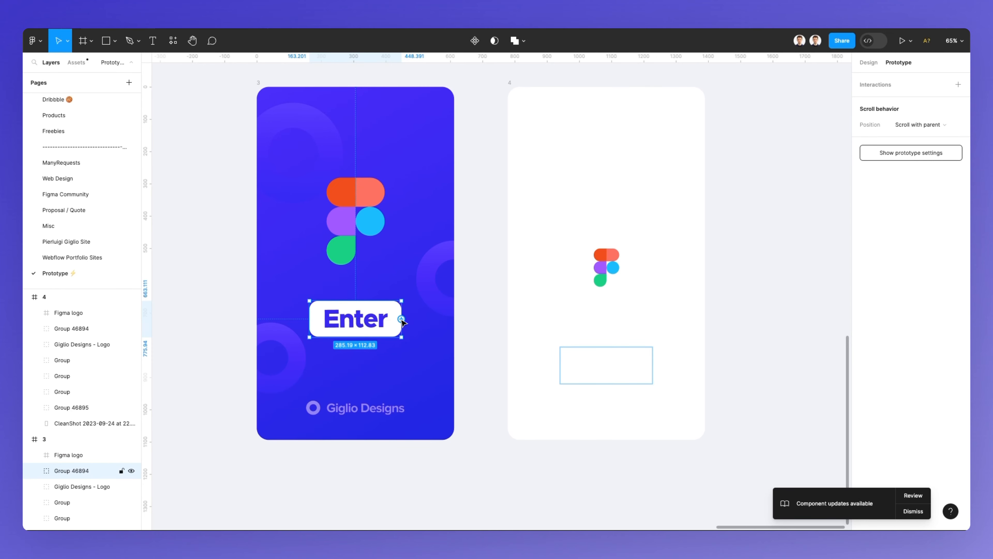
left_click_drag(401, 319, 516, 281)
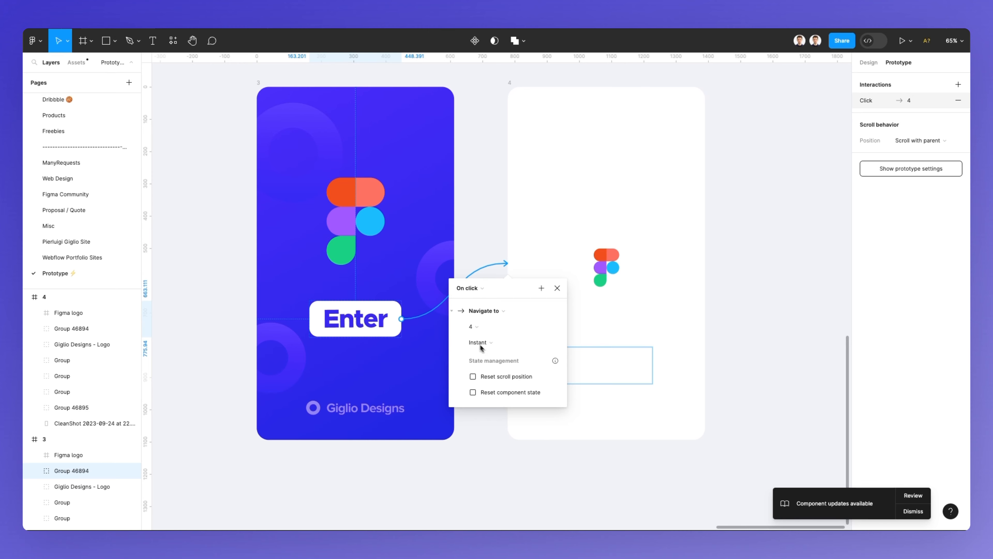
left_click(491, 342)
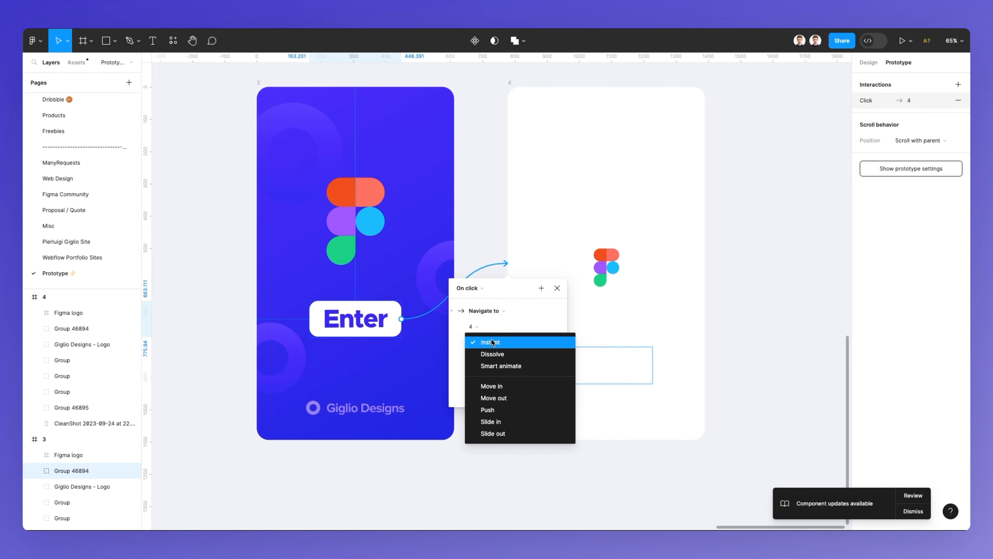
left_click(496, 366)
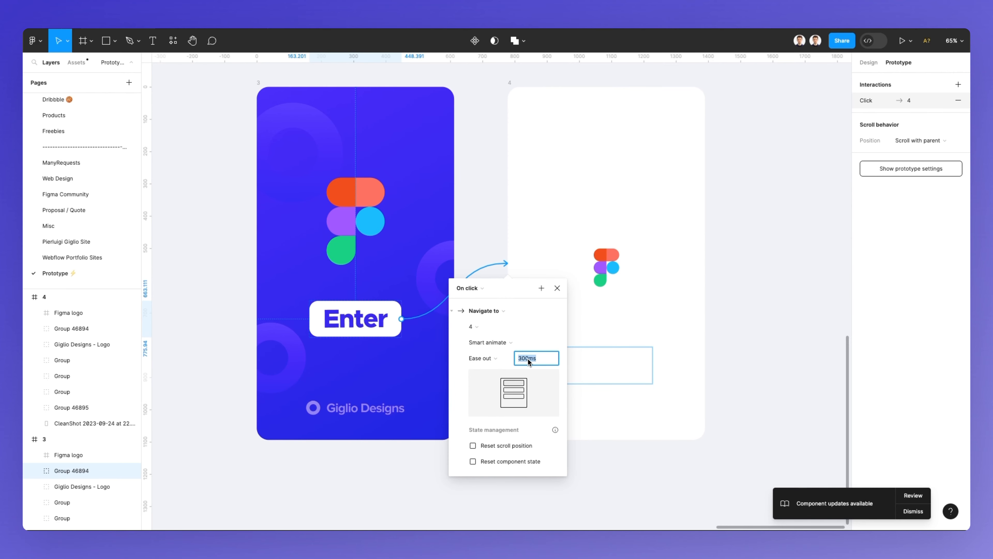
type("450")
key("Return")
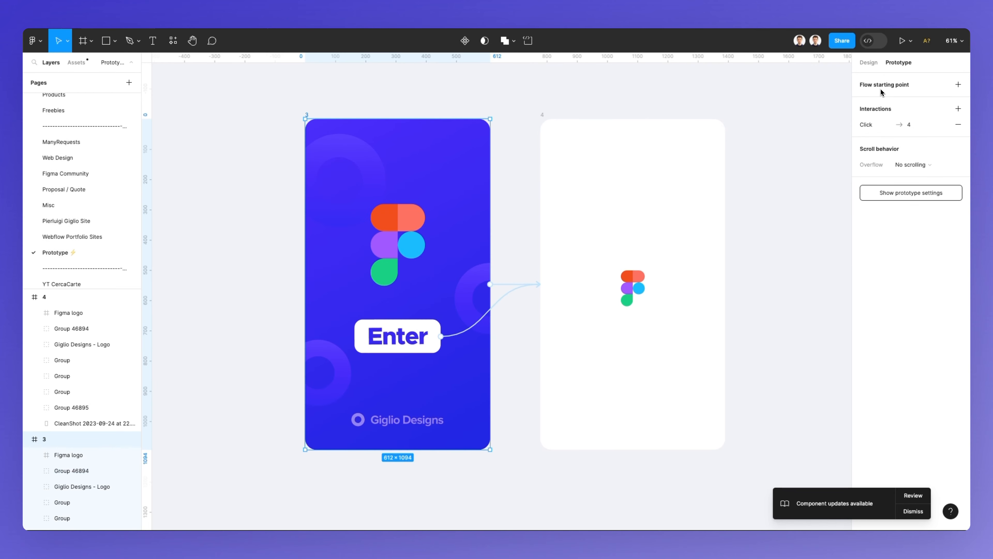
Make frame 3 a flow starting point, then test its Enter transition in the presentation view with Fit to screen and return to the design file.
left_click(881, 90)
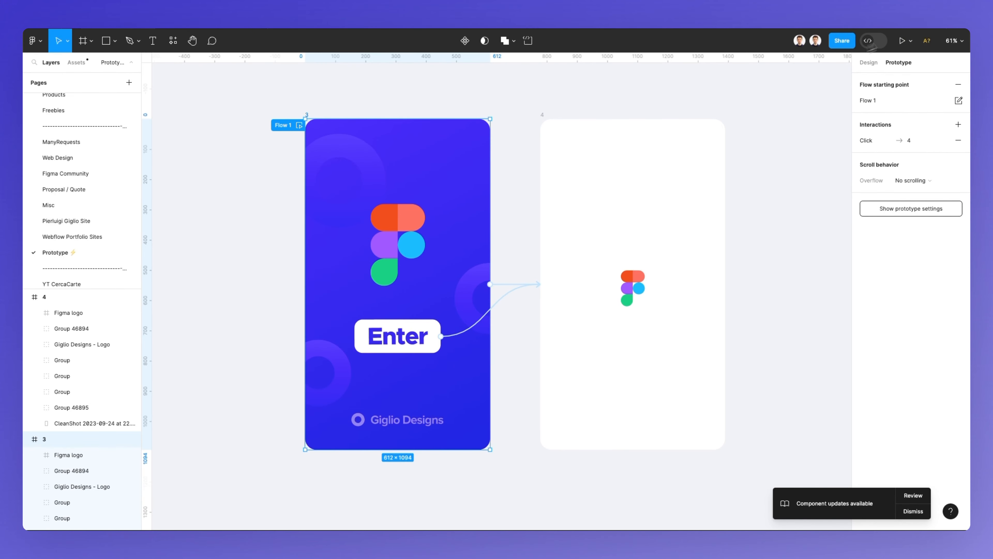
left_click(901, 41)
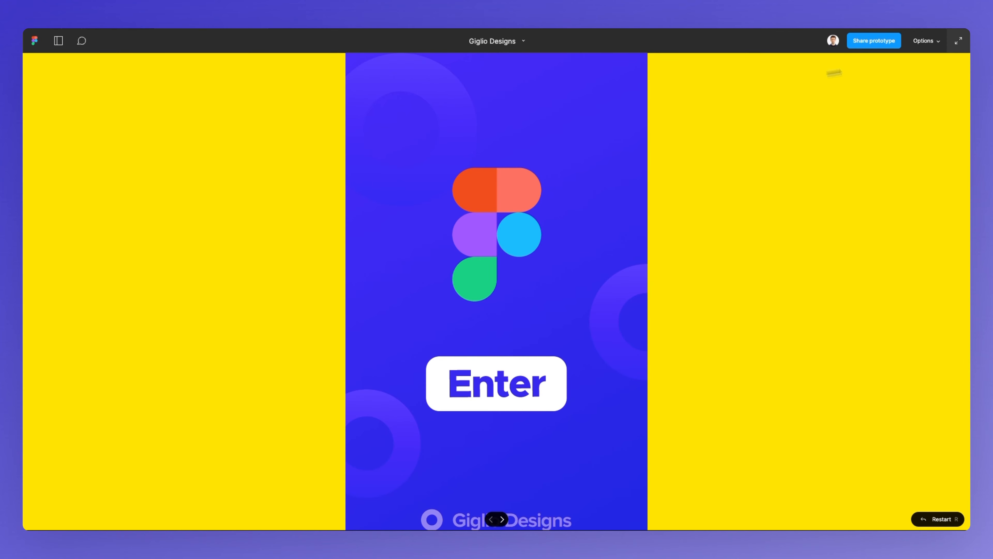
left_click(938, 41)
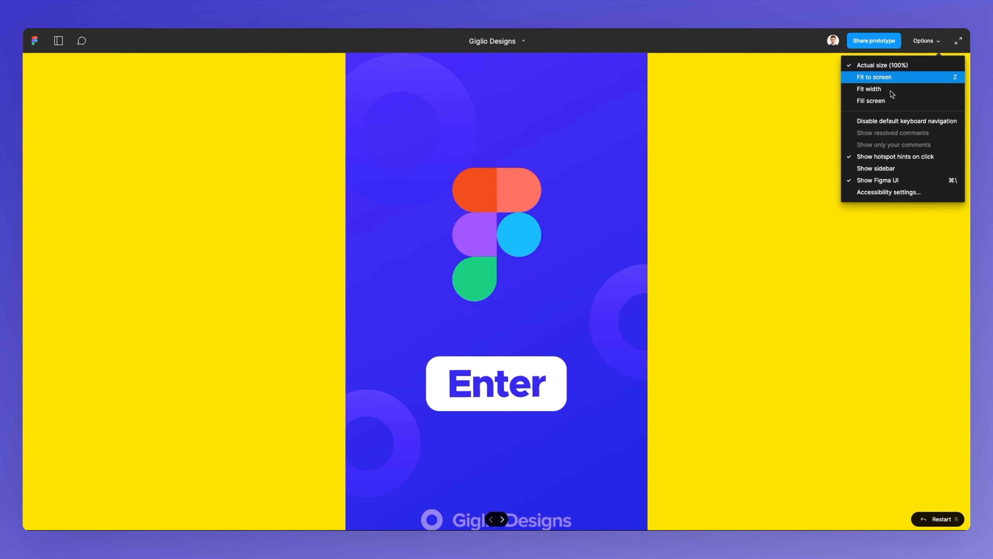
left_click(885, 78)
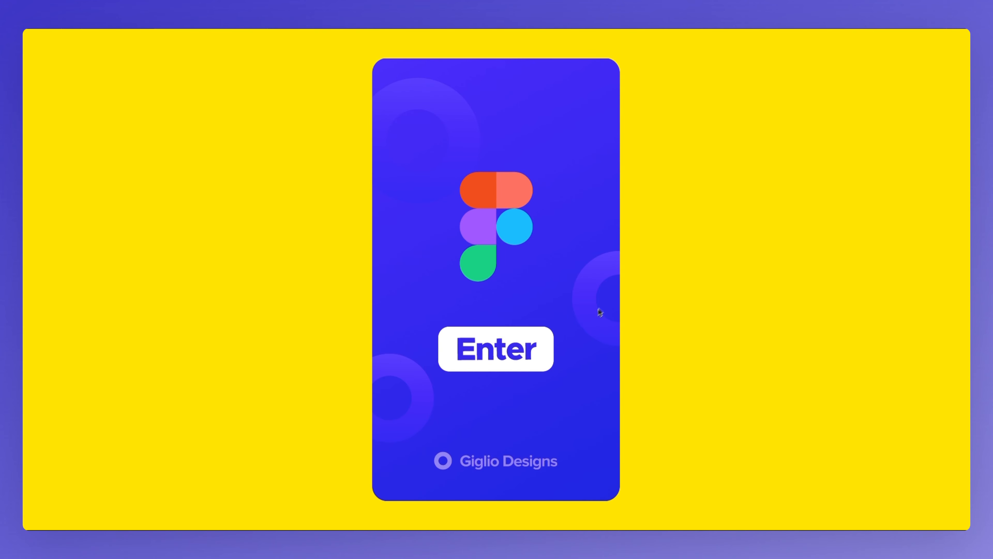
left_click(546, 354)
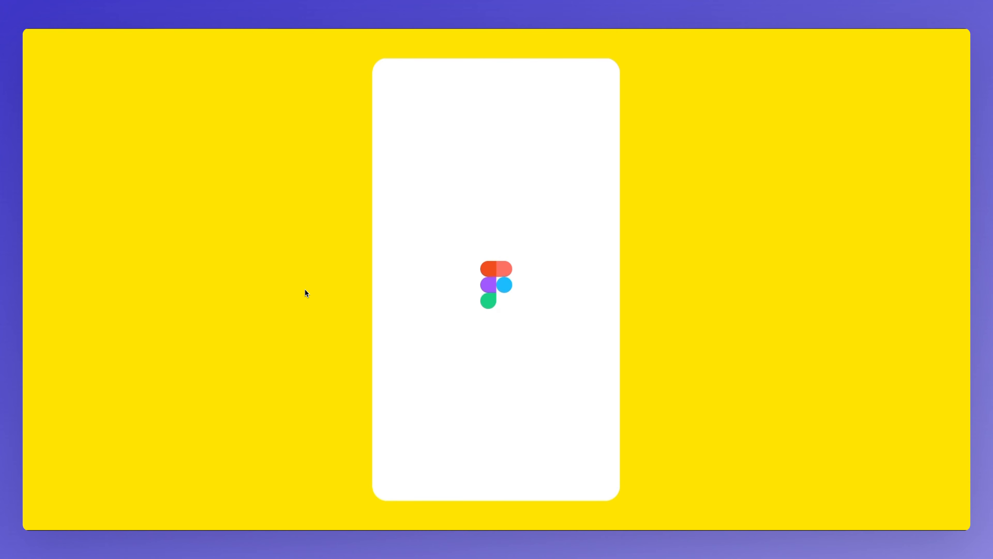
left_click(117, 22)
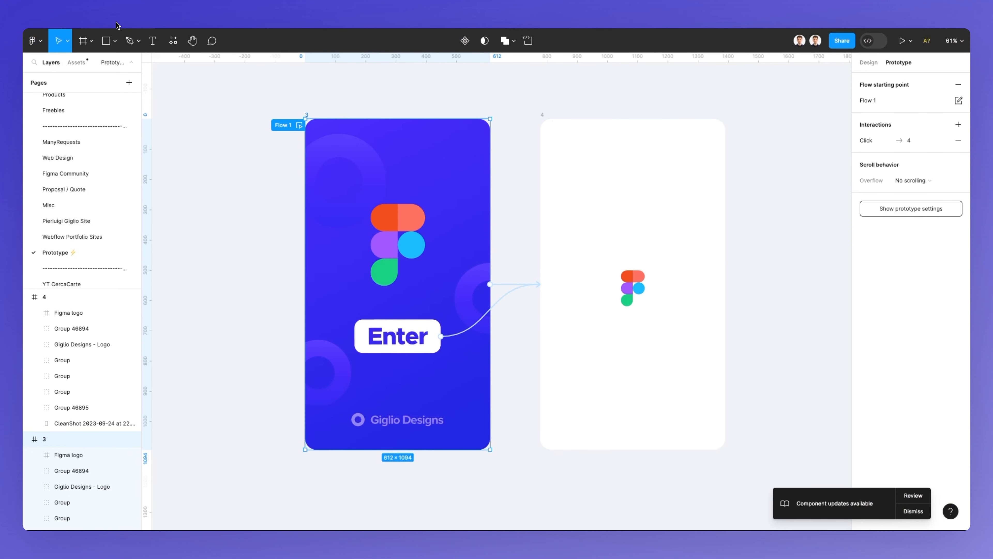
scroll(505, 178, "right", 2)
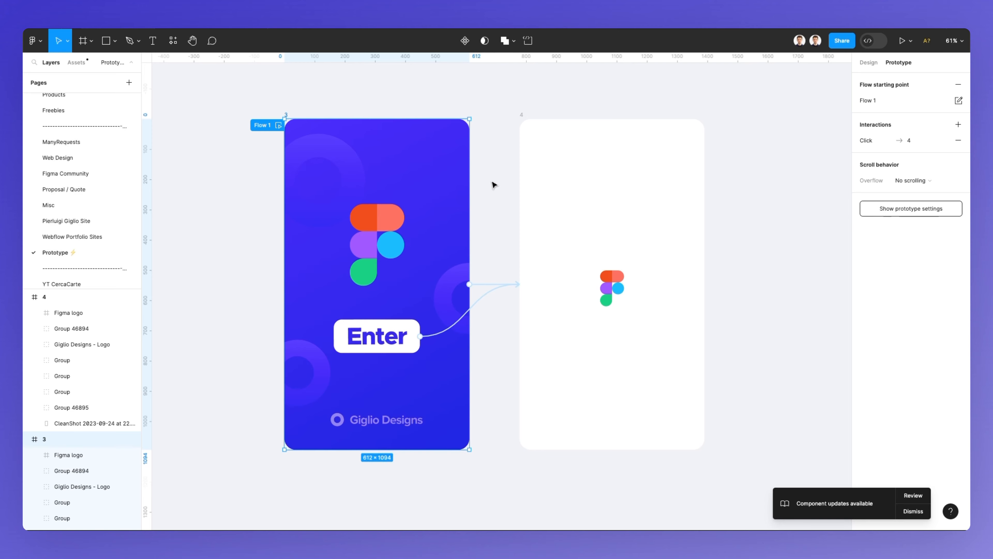
scroll(508, 186, "up", 3)
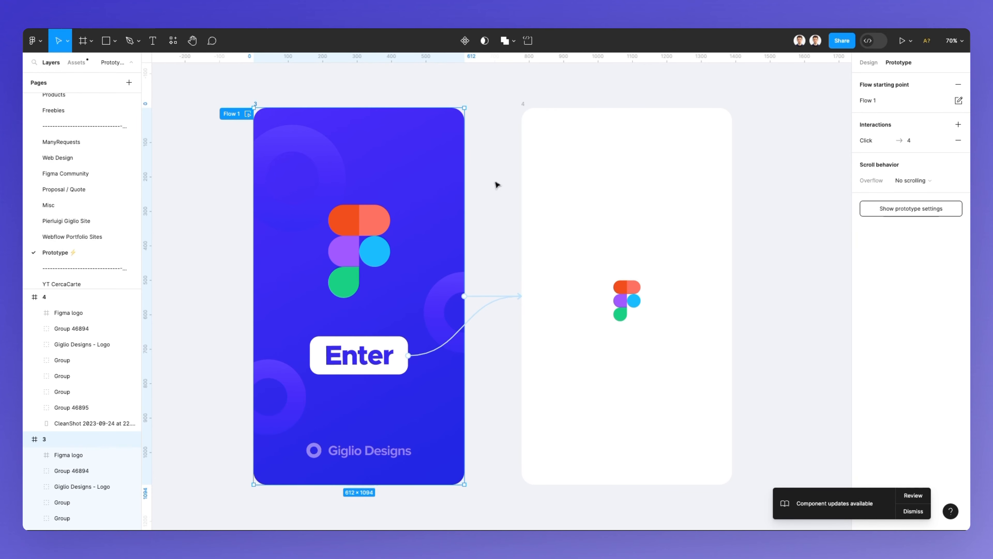
left_click(493, 101)
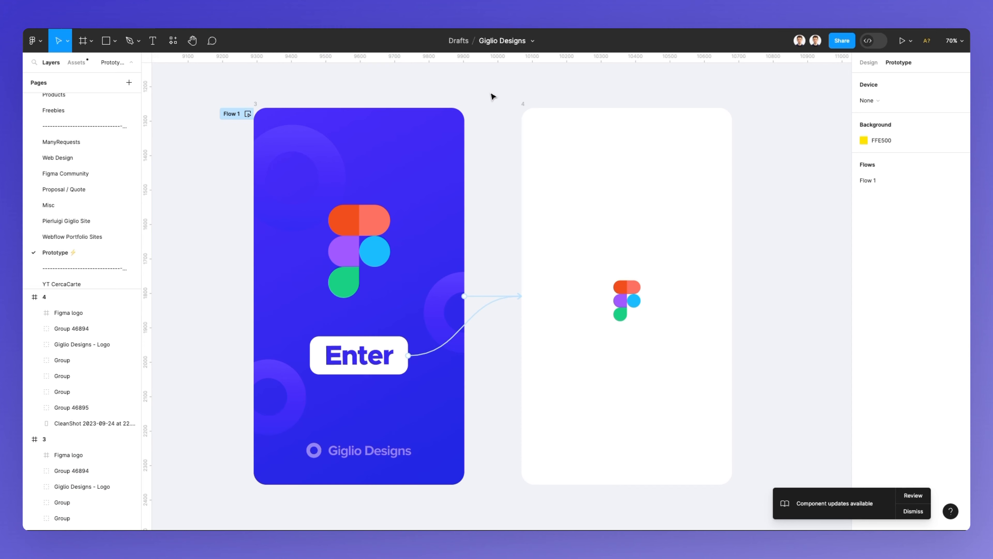